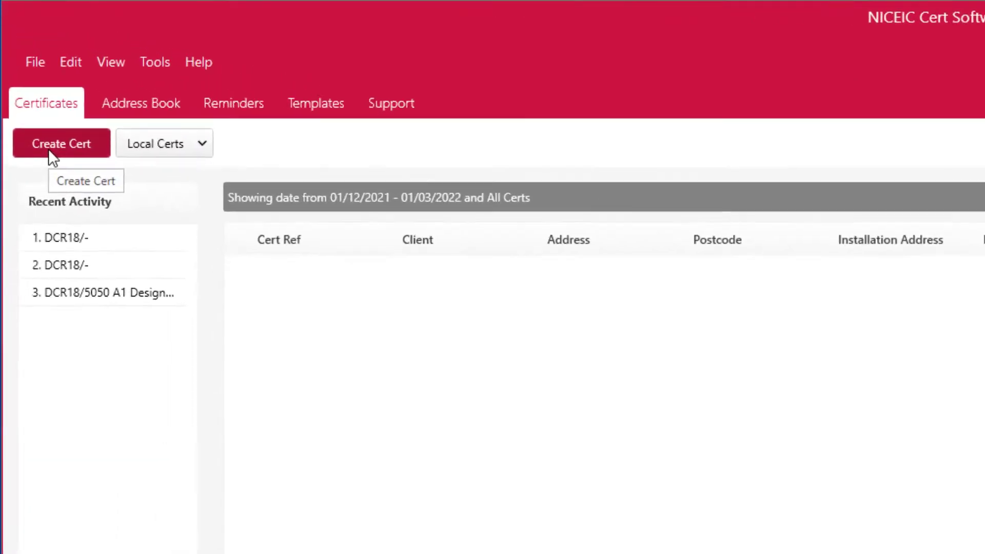
# - Create a new DCR18 AC Domestic Electrical Installation Certificate with contractor details pre-filled
pyautogui.click(48, 150)
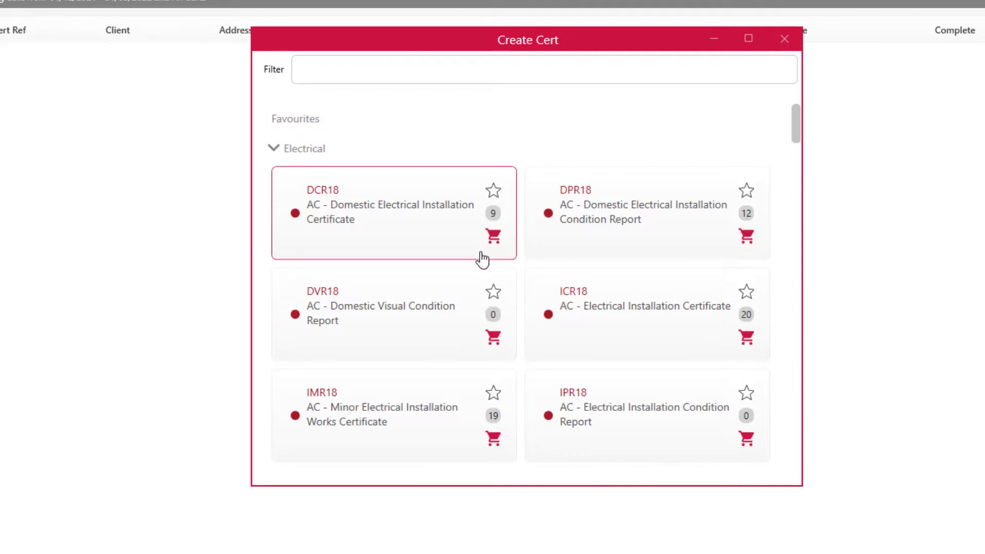
pyautogui.click(358, 218)
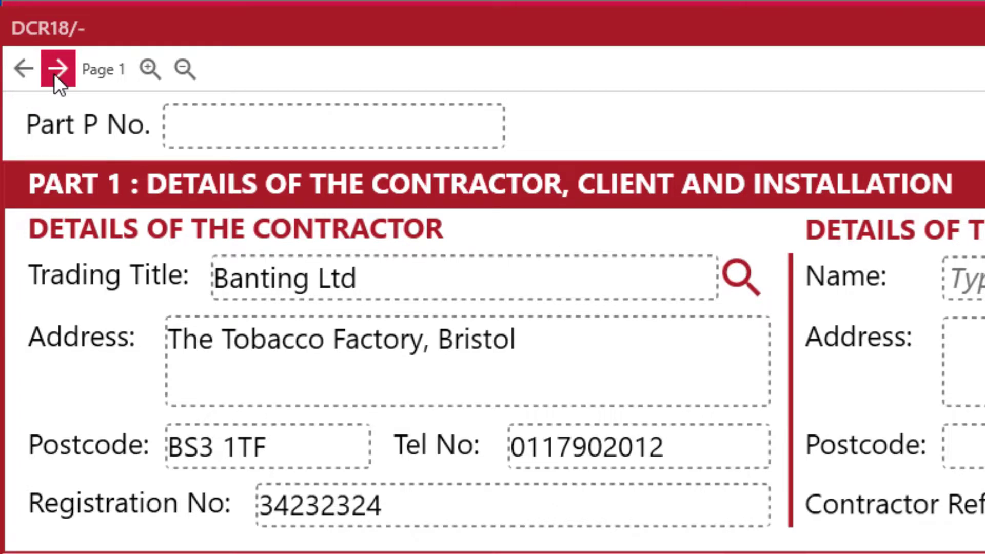
pyautogui.click(109, 74)
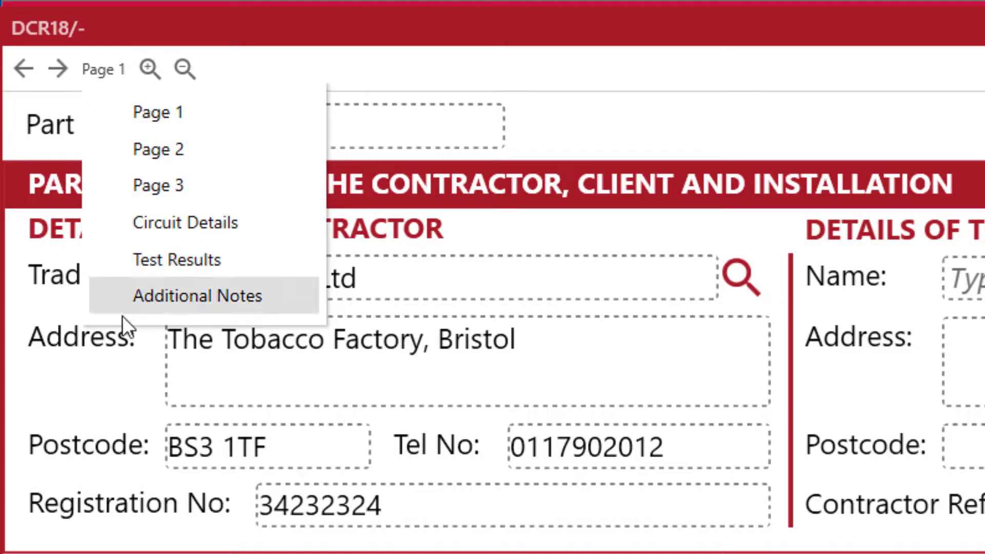
pyautogui.click(149, 62)
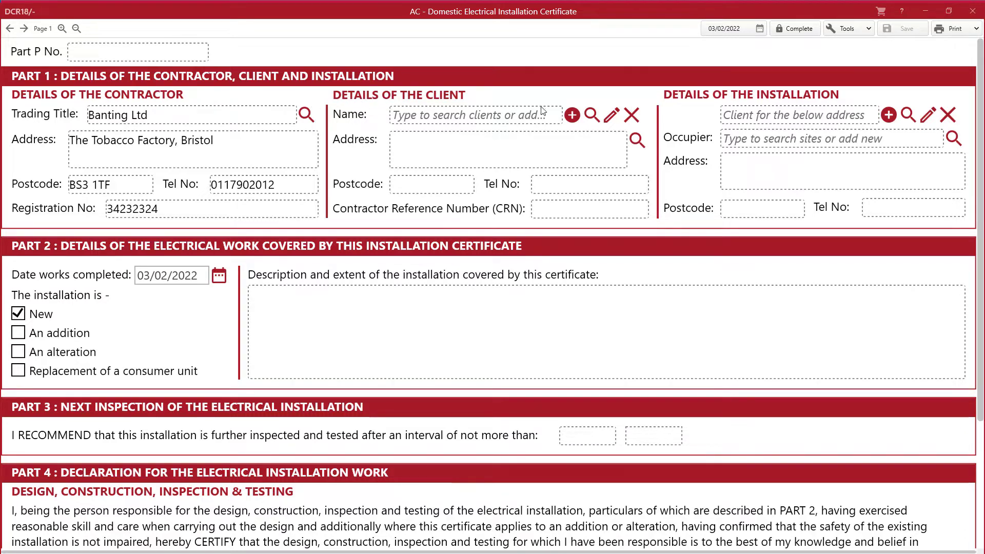
# - Set A1 Design Services at 45 Croft Hill as both the client and the installation address
pyautogui.click(594, 116)
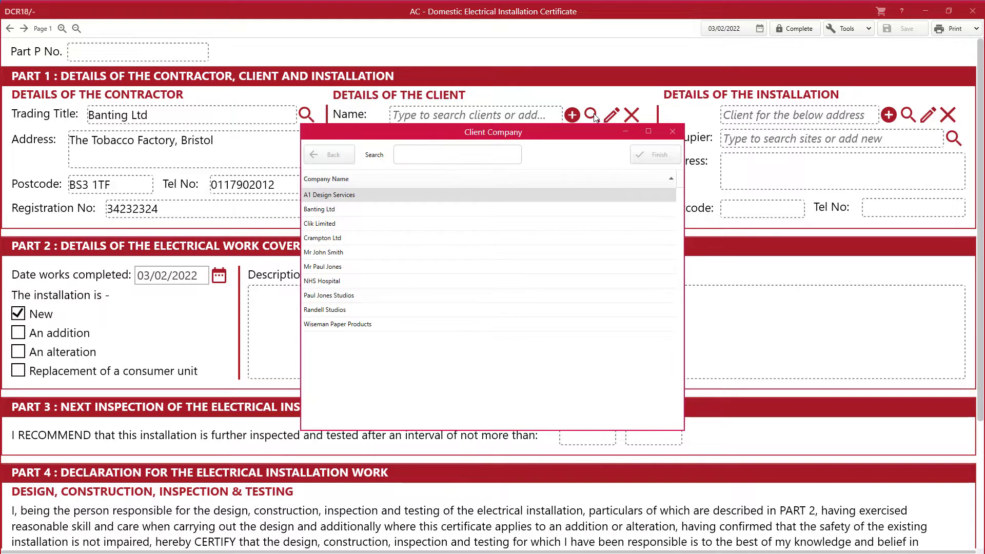
pyautogui.doubleClick(346, 197)
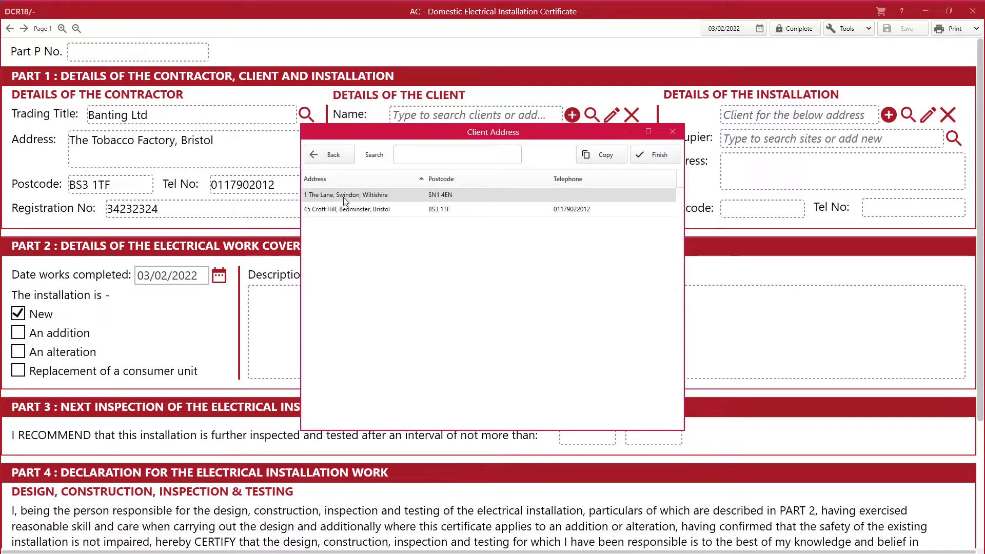
pyautogui.doubleClick(386, 208)
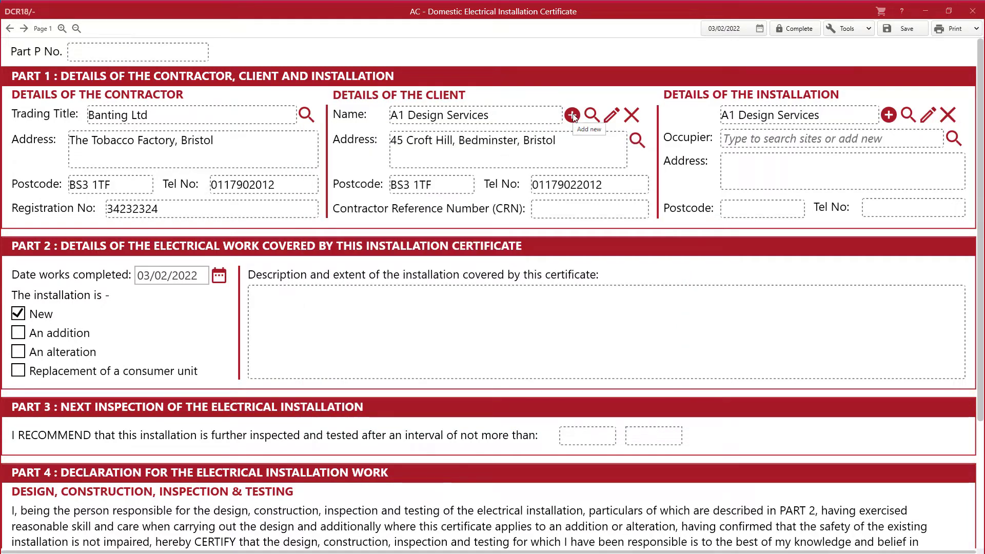
pyautogui.click(909, 115)
pyautogui.doubleClick(625, 210)
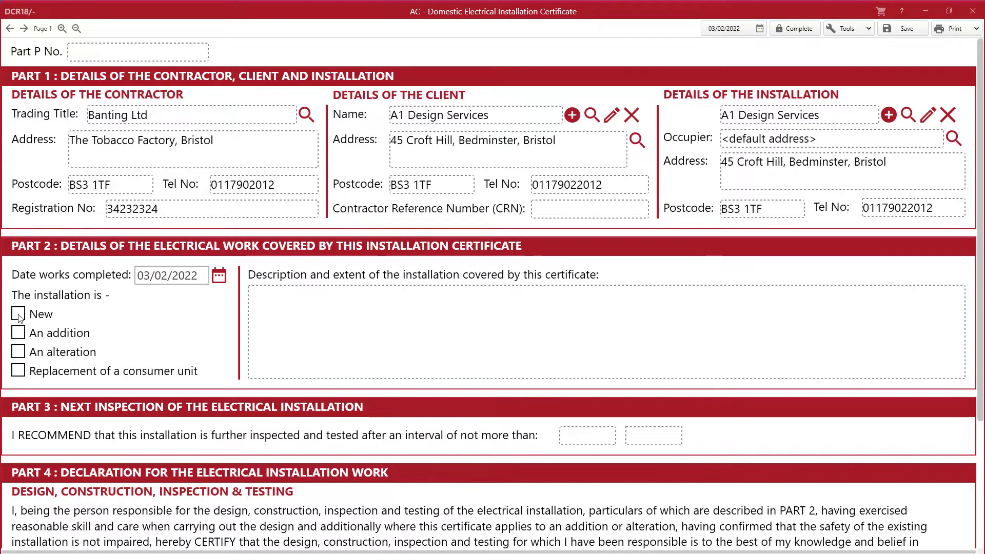
# - Enter 'This is a demo' as the description and extent of the installation
pyautogui.click(220, 276)
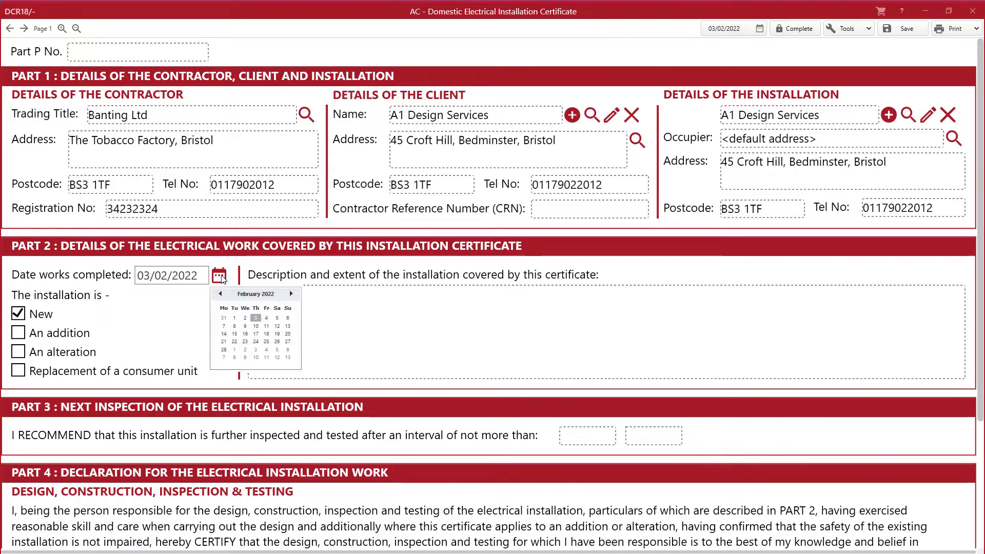
pyautogui.click(295, 298)
pyautogui.write('This is a demo')
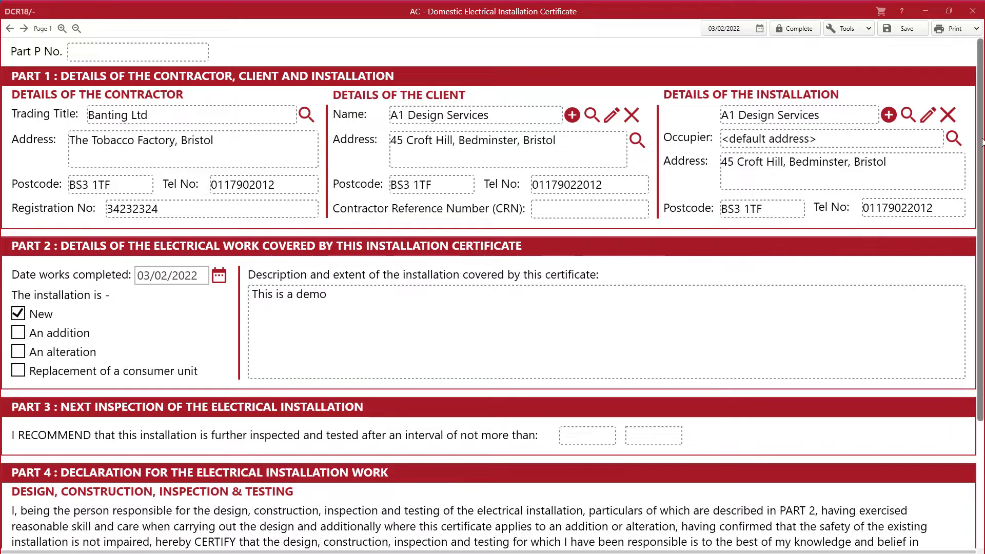
pyautogui.scroll(-3, 745, 245)
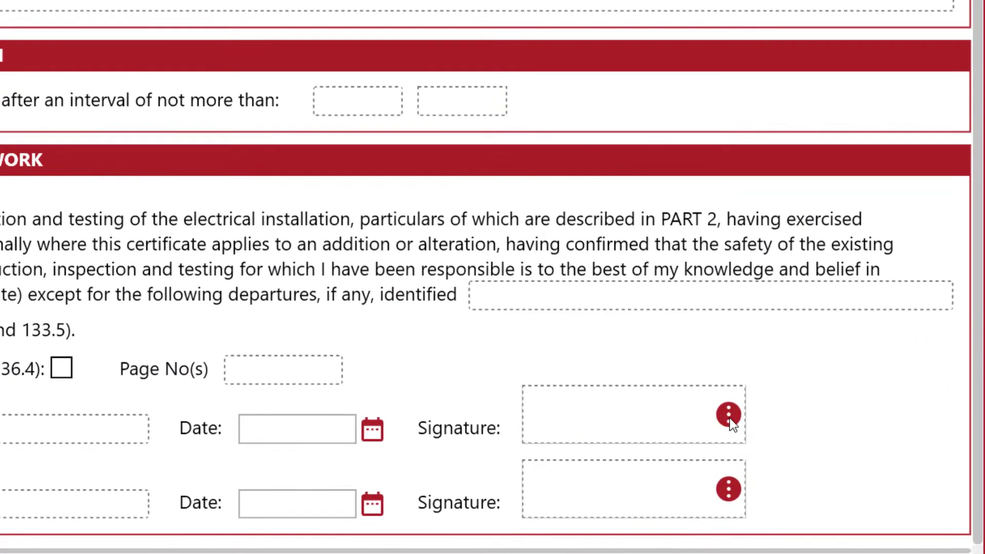
# - Sign the Part 4 declaration with a hand-drawn signature and the signer's name, dated 03/02/2022
pyautogui.click(738, 420)
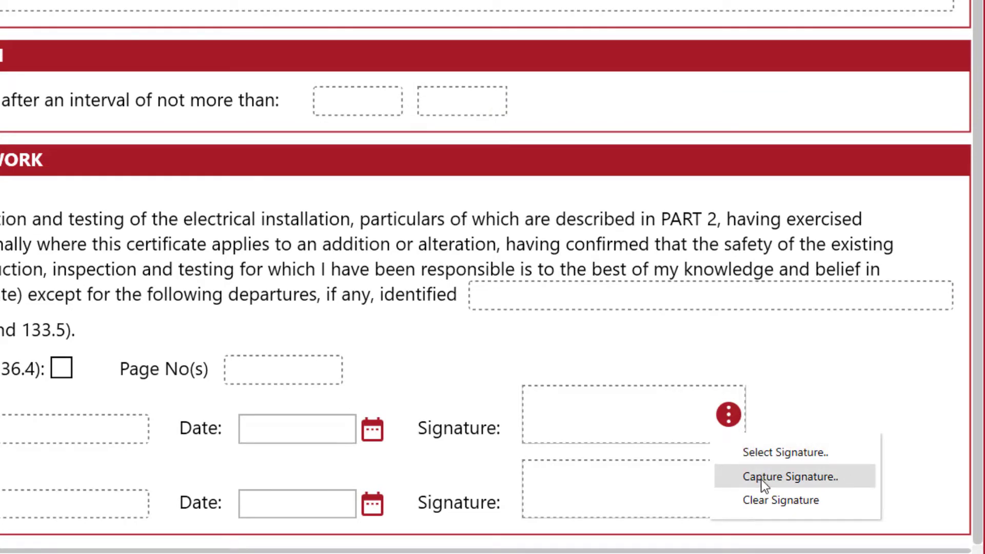
pyautogui.click(841, 476)
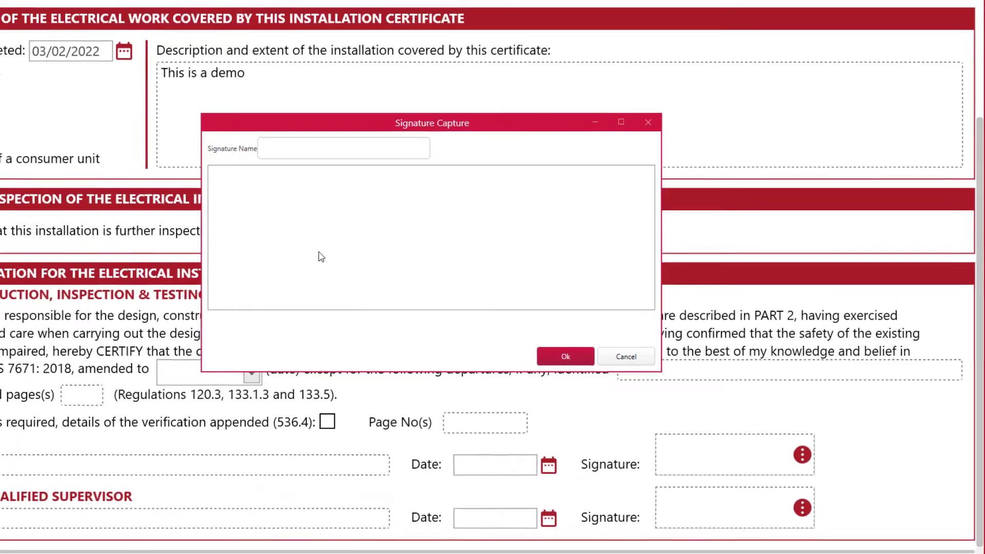
pyautogui.moveTo(7, 117); pyautogui.dragTo(42, 207)
pyautogui.moveTo(321, 309); pyautogui.dragTo(636, 195)
pyautogui.click(285, 151)
pyautogui.write('Phil')
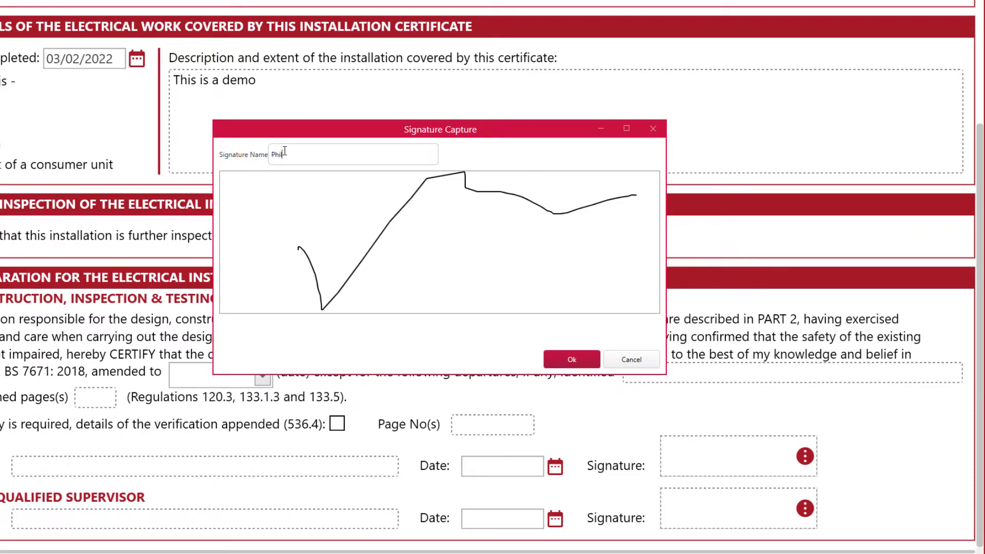
pyautogui.click(550, 356)
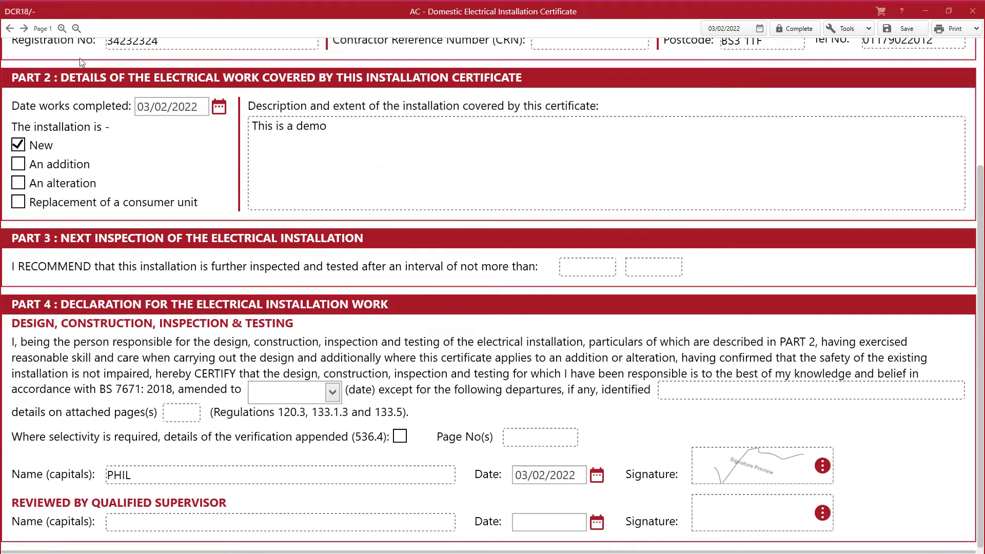
# - Set the Distributor's facility field on Page 2 to N/A
pyautogui.click(24, 28)
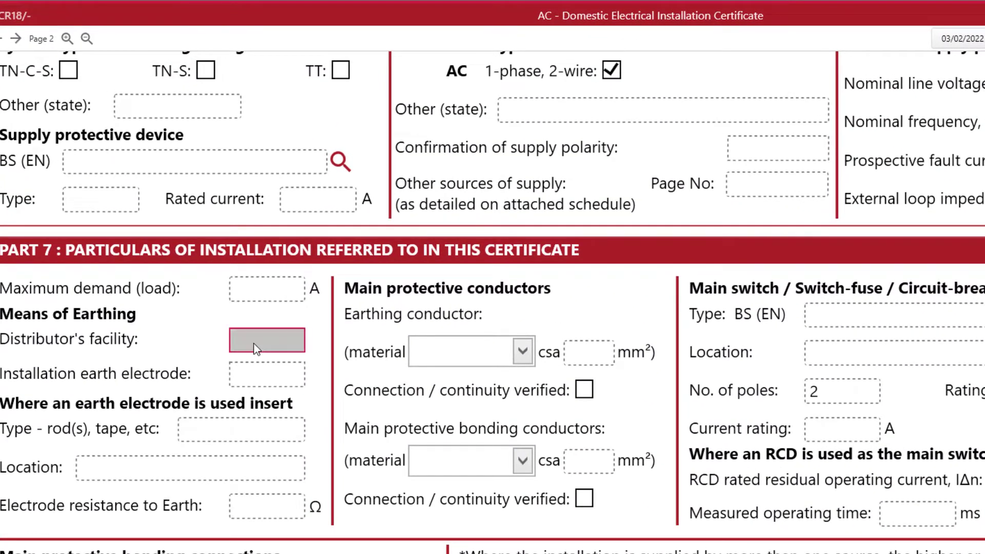
pyautogui.click(255, 344)
pyautogui.click(254, 344)
pyautogui.click(257, 348)
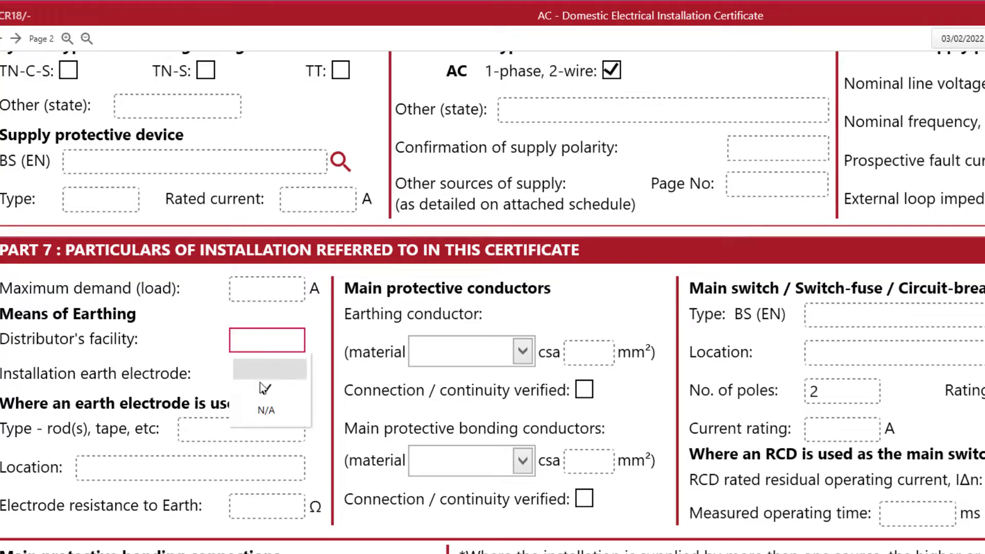
pyautogui.click(264, 413)
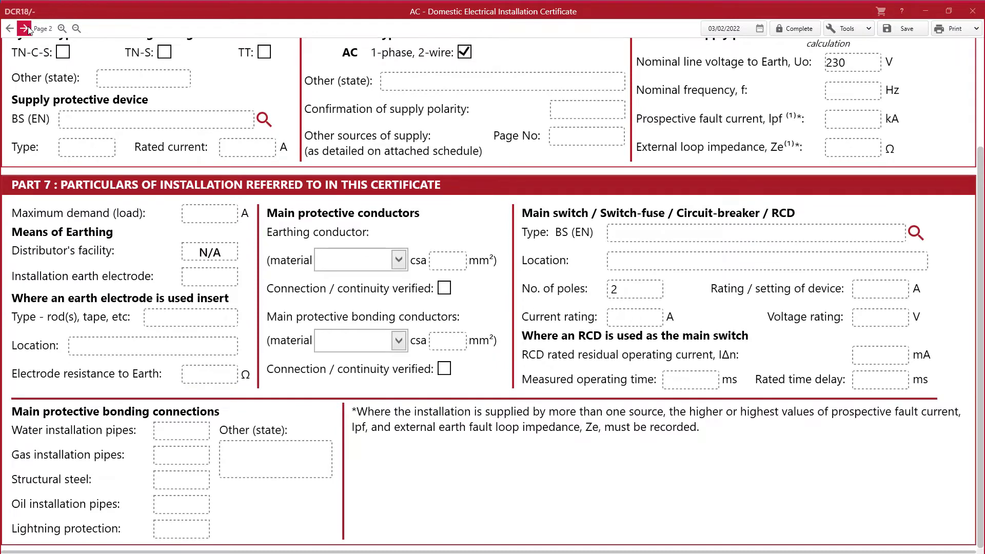
# - Tick every inspection item on the Page 3 checklist, then go to Circuit Details
pyautogui.click(21, 32)
pyautogui.click(913, 66)
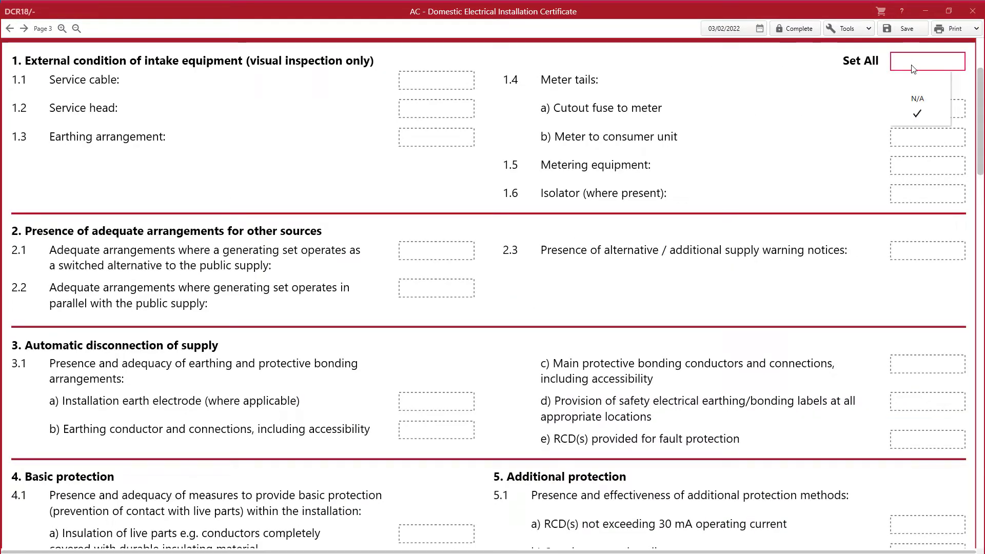
pyautogui.click(917, 113)
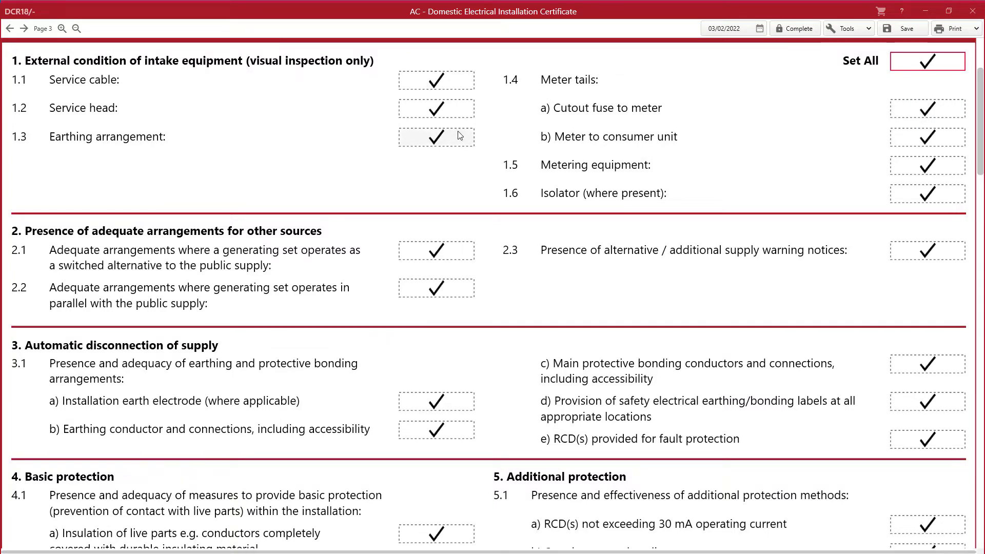
pyautogui.click(44, 30)
pyautogui.click(62, 94)
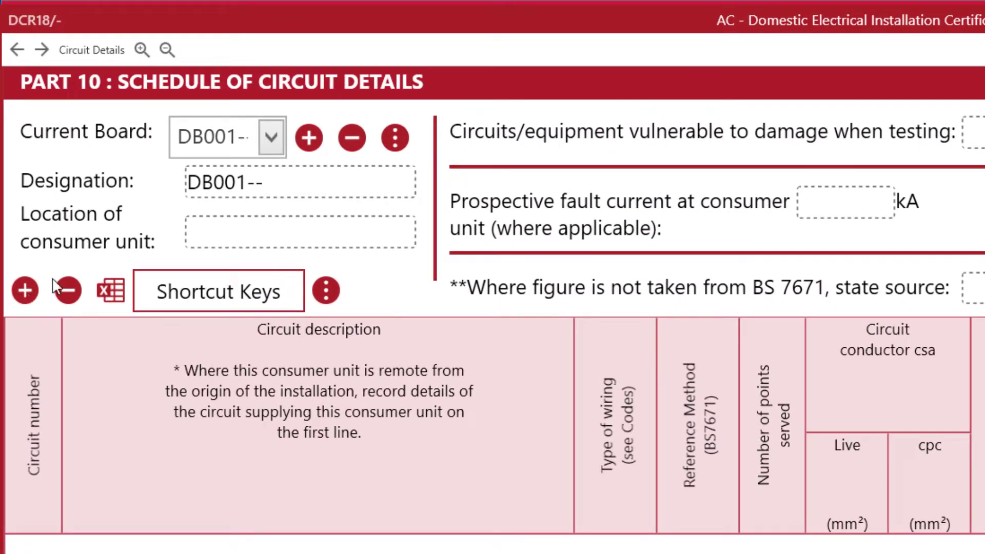
# - Generate 10 three-phase circuits (3 lines) numbered 1/L1, 1/L2, 1/L3 onward with the Circuit Wizard
pyautogui.click(327, 291)
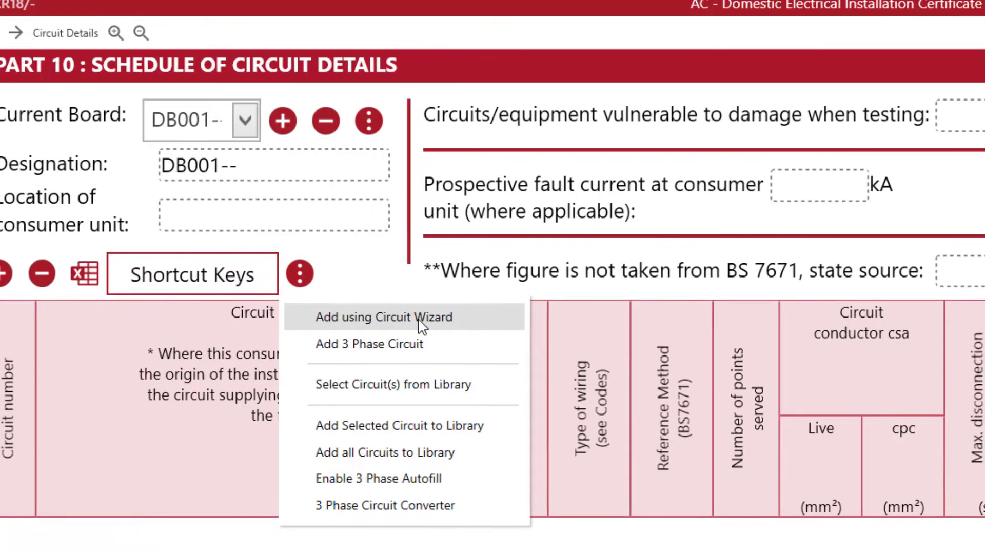
pyautogui.click(442, 336)
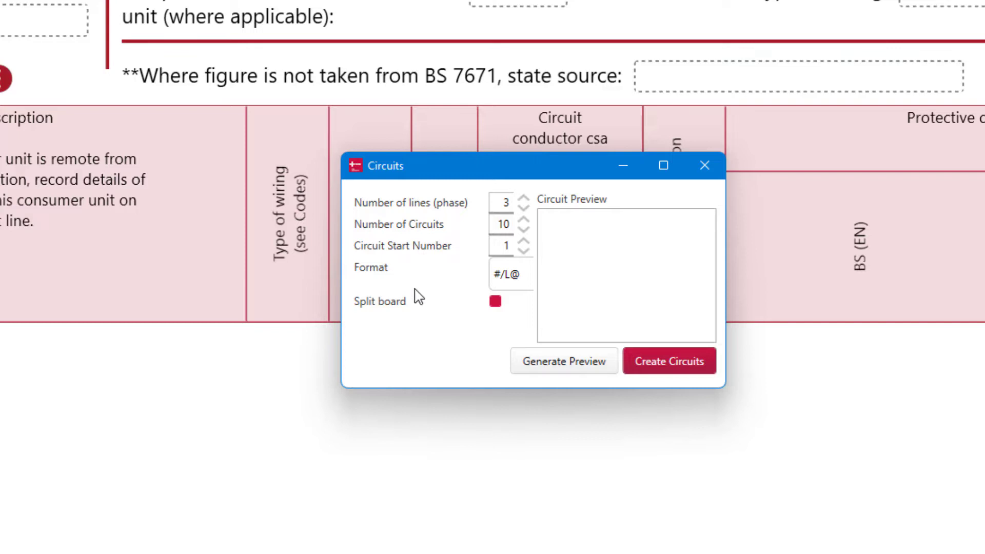
pyautogui.click(553, 366)
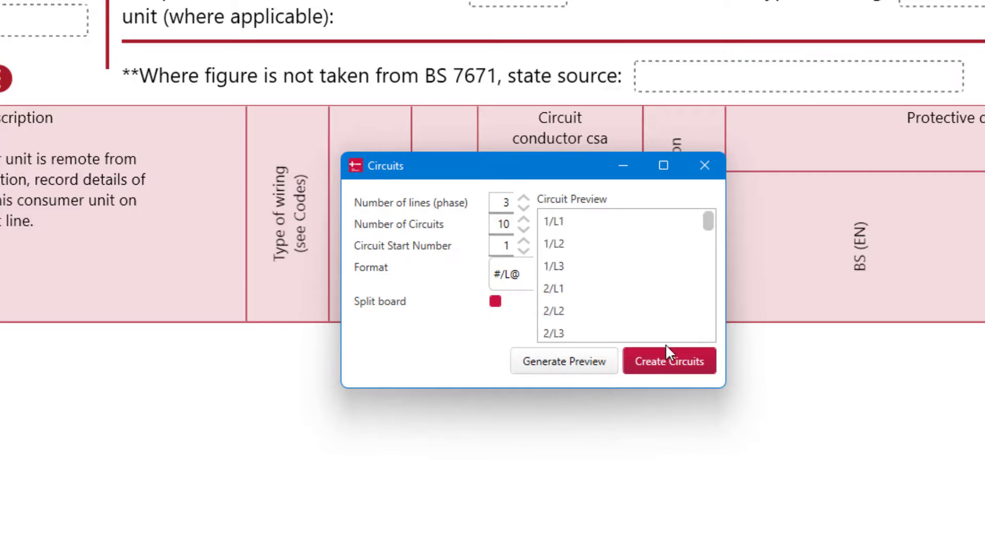
pyautogui.click(669, 359)
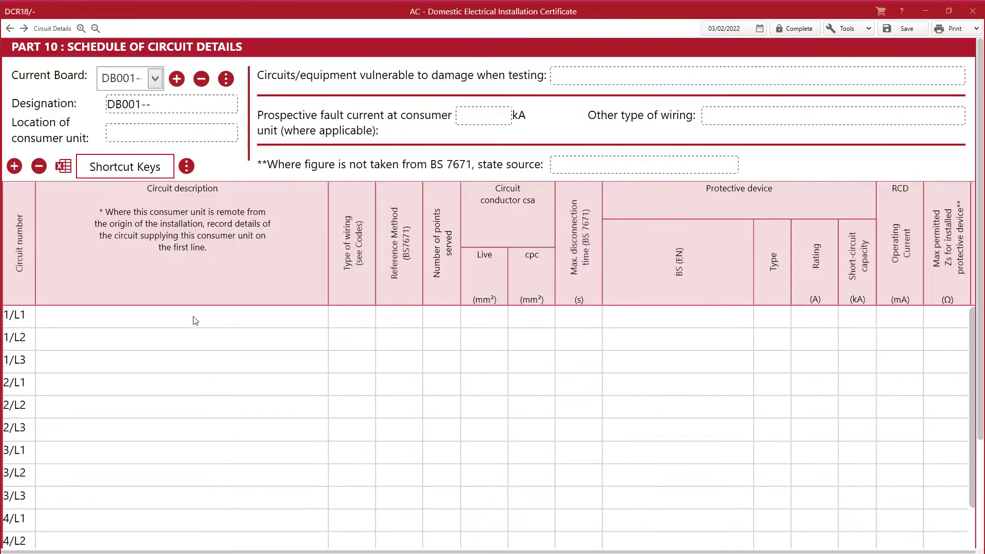
# - Enter 'Circuit' as the description for circuit 1/L1
pyautogui.scroll(-2, 194, 321)
pyautogui.click(110, 201)
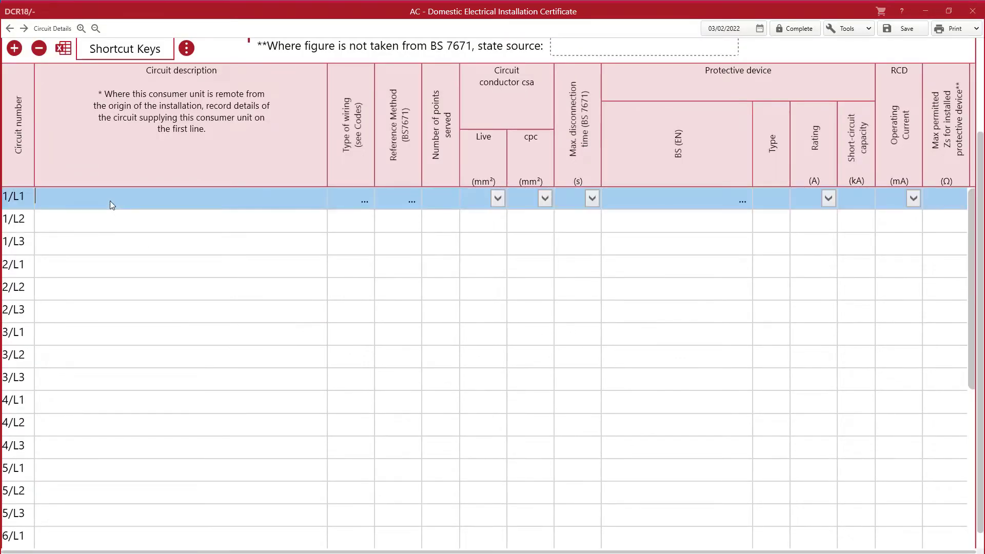
pyautogui.write('Circuit')
# - Set wiring type B on circuit 1/L1 and fill it down all circuit rows
pyautogui.click(368, 200)
pyautogui.doubleClick(369, 214)
pyautogui.doubleClick(335, 198)
pyautogui.hotkey('ctrl', 'd')
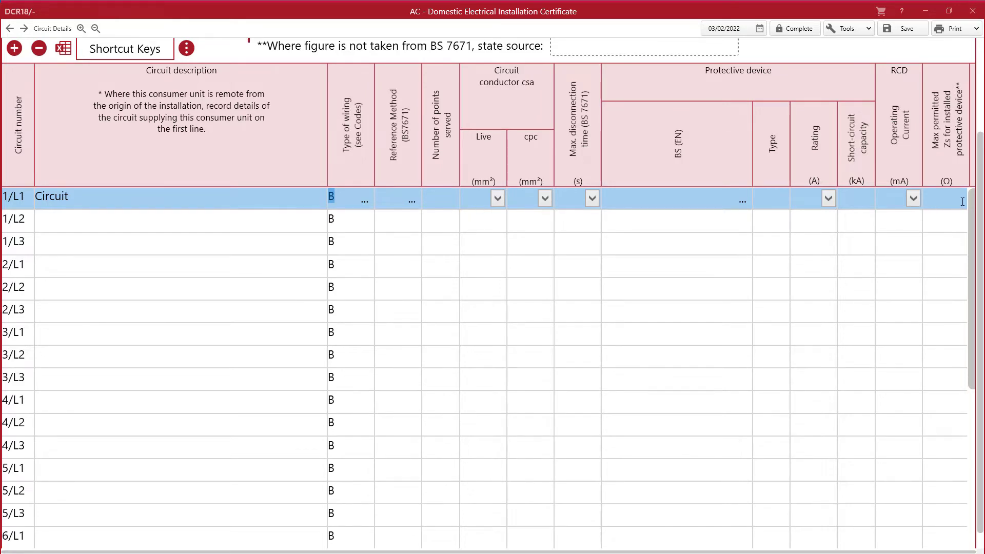
pyautogui.click(124, 49)
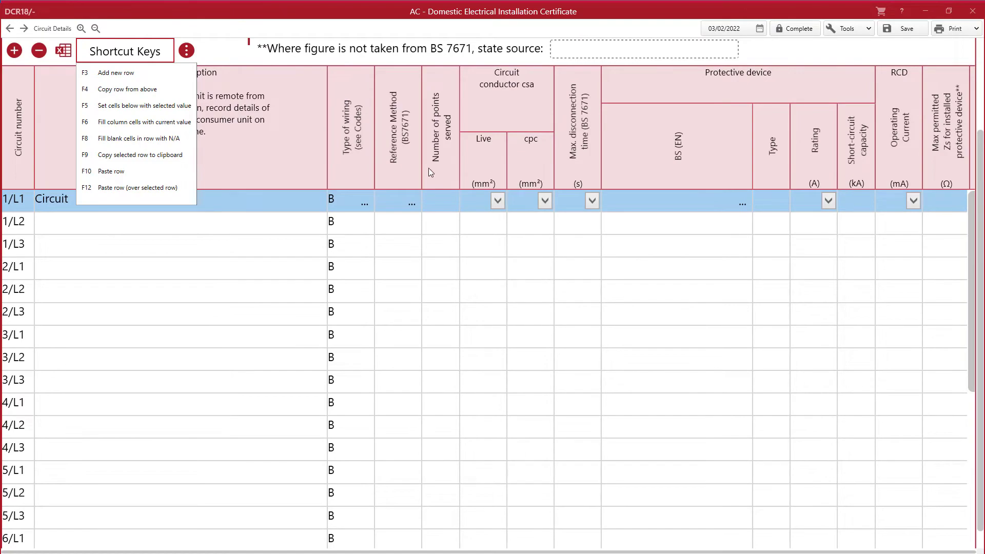
pyautogui.scroll(2, 235, 141)
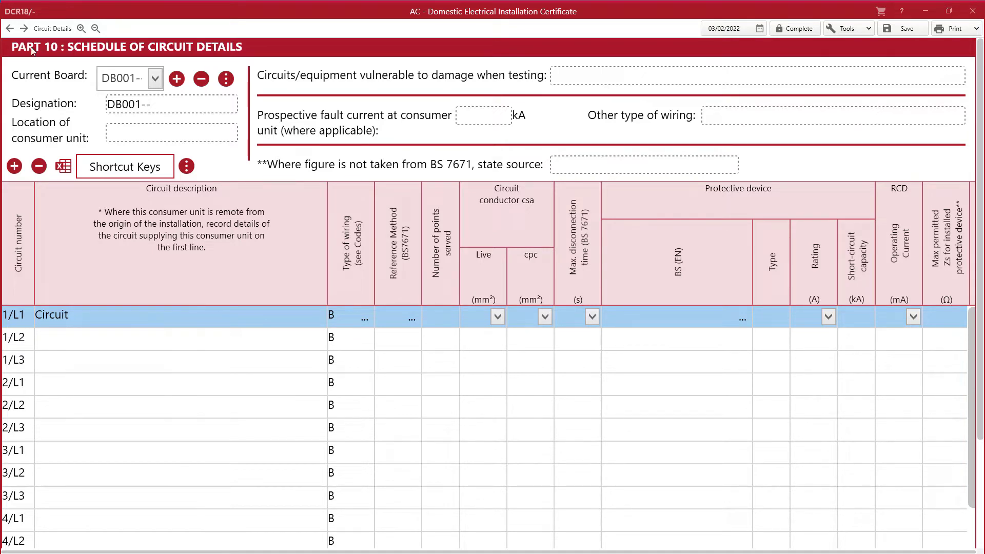
# - On the schedule of test results, fill all blank fields with N/A
pyautogui.click(53, 29)
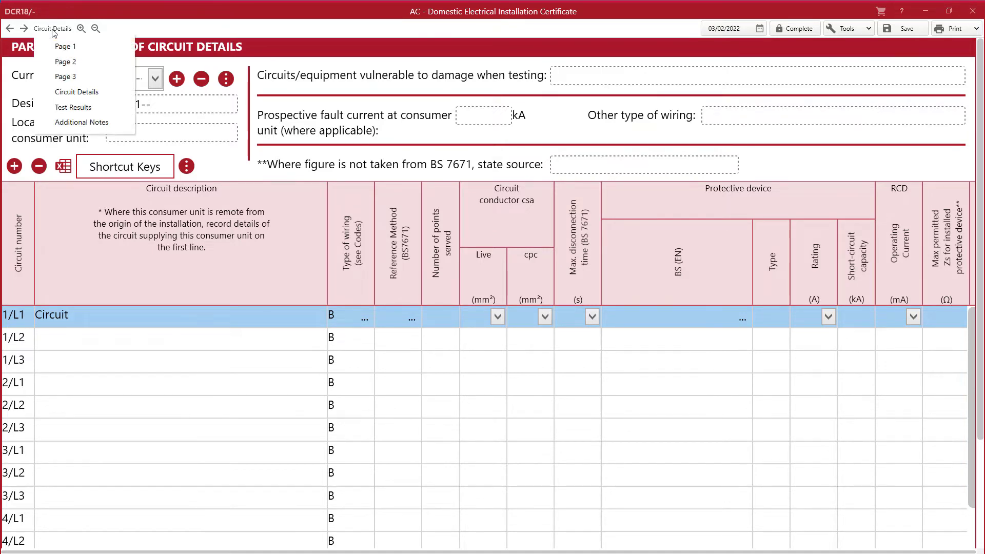
pyautogui.click(77, 108)
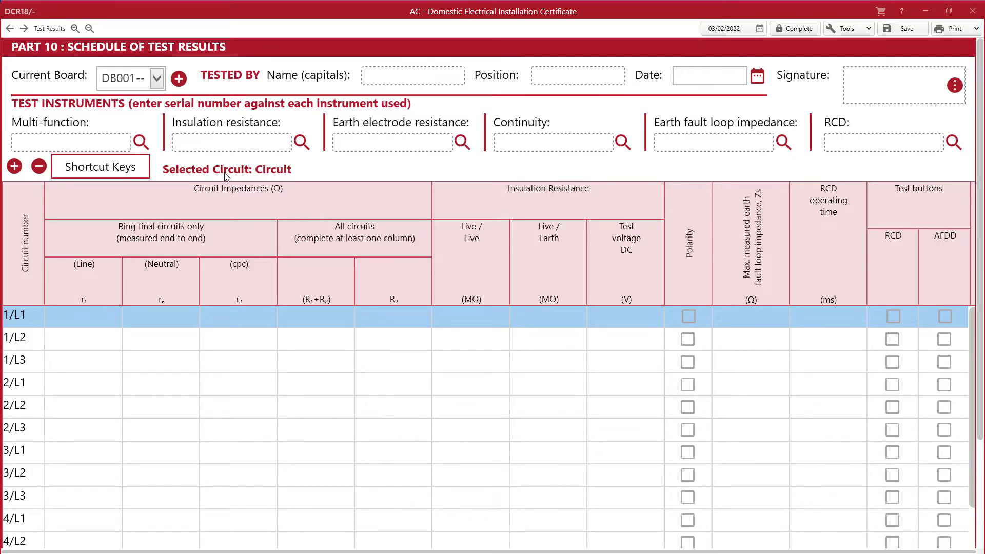
pyautogui.click(857, 31)
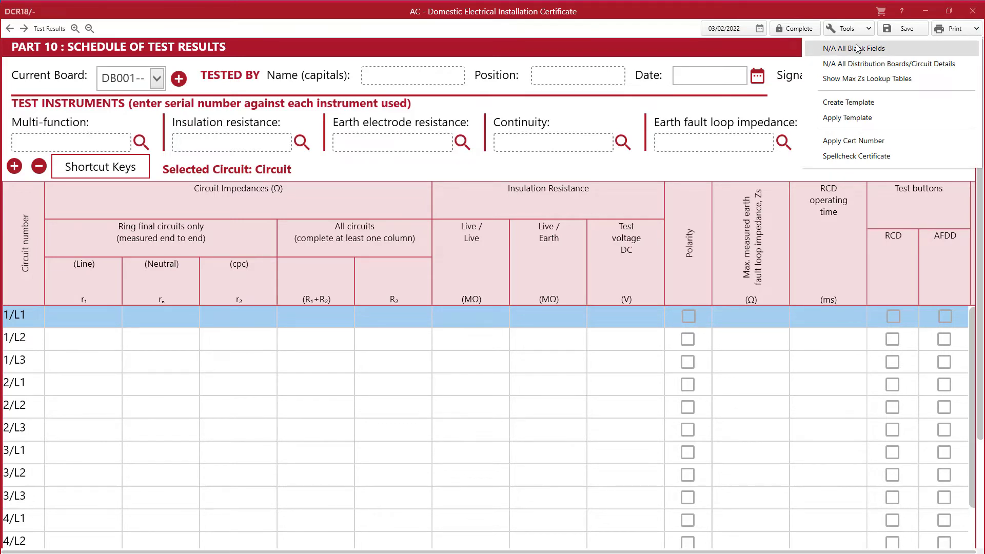
pyautogui.click(856, 48)
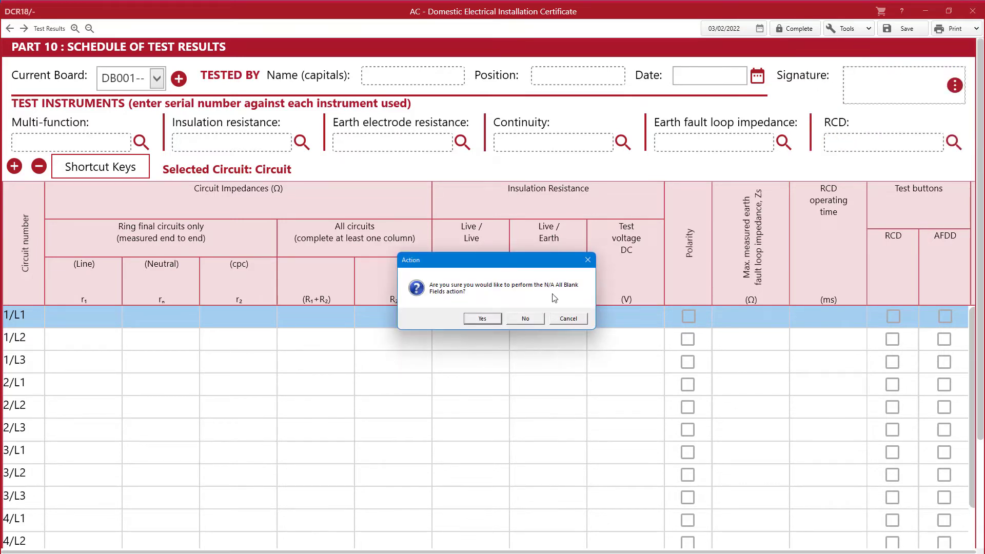
pyautogui.click(487, 318)
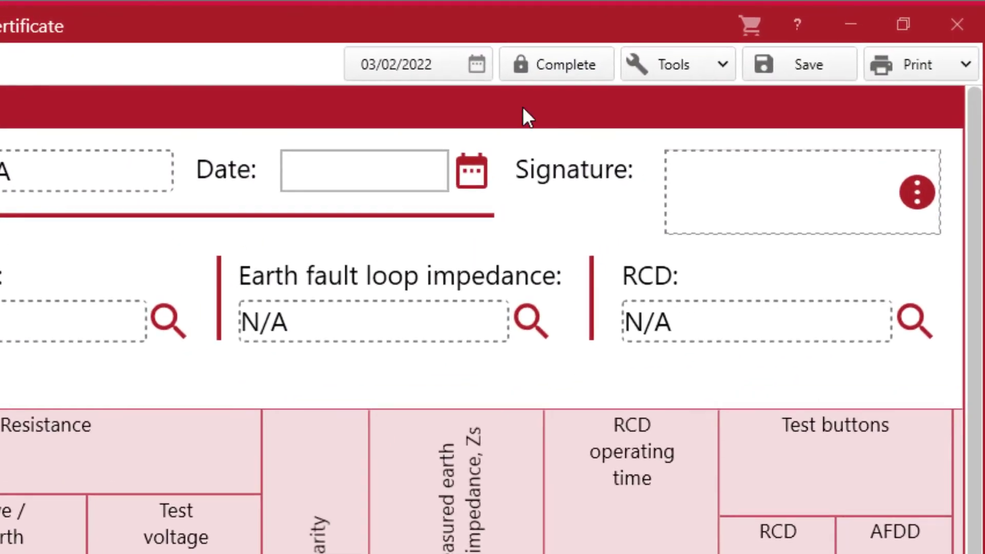
# - Complete and lock the certificate, then preview the Original copy for printing
pyautogui.click(595, 64)
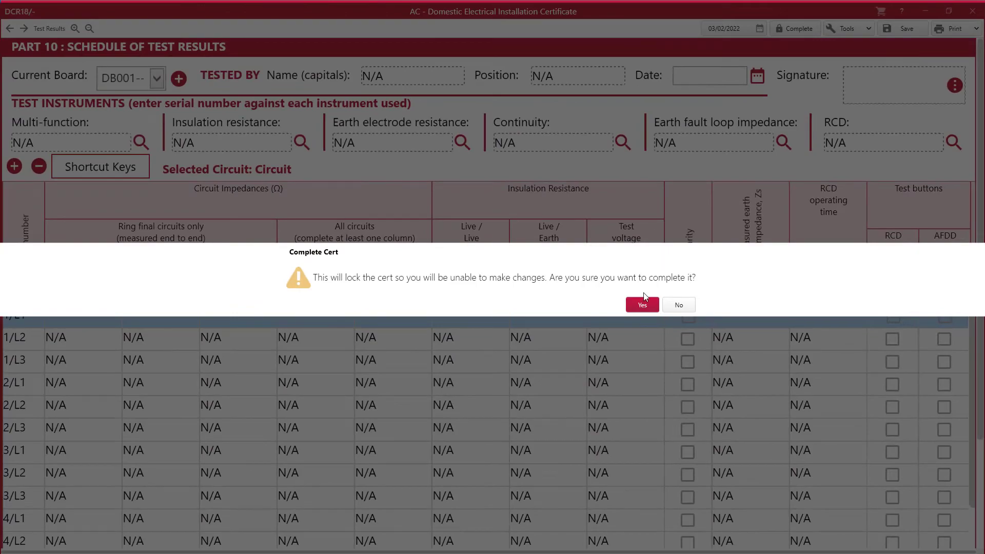
pyautogui.click(642, 303)
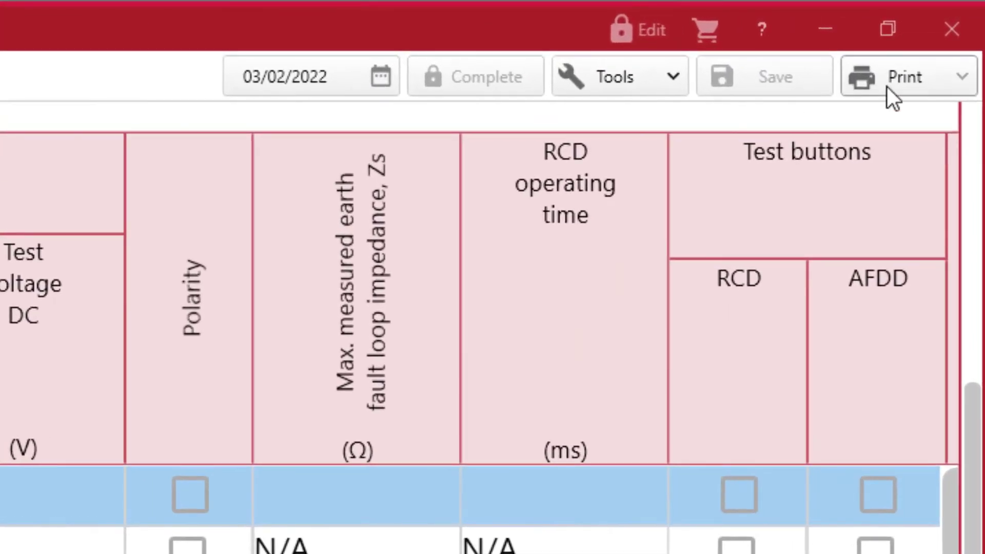
pyautogui.click(892, 95)
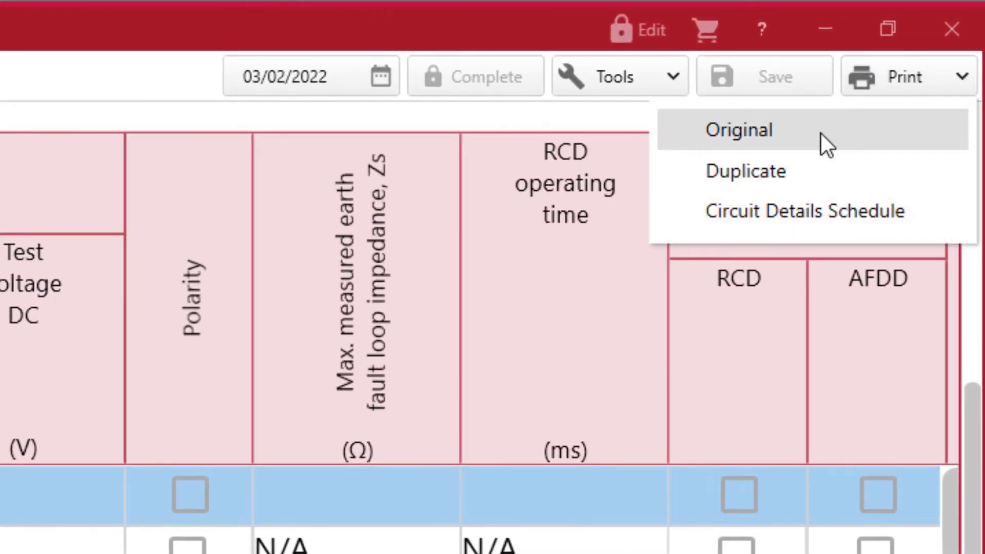
pyautogui.click(101, 231)
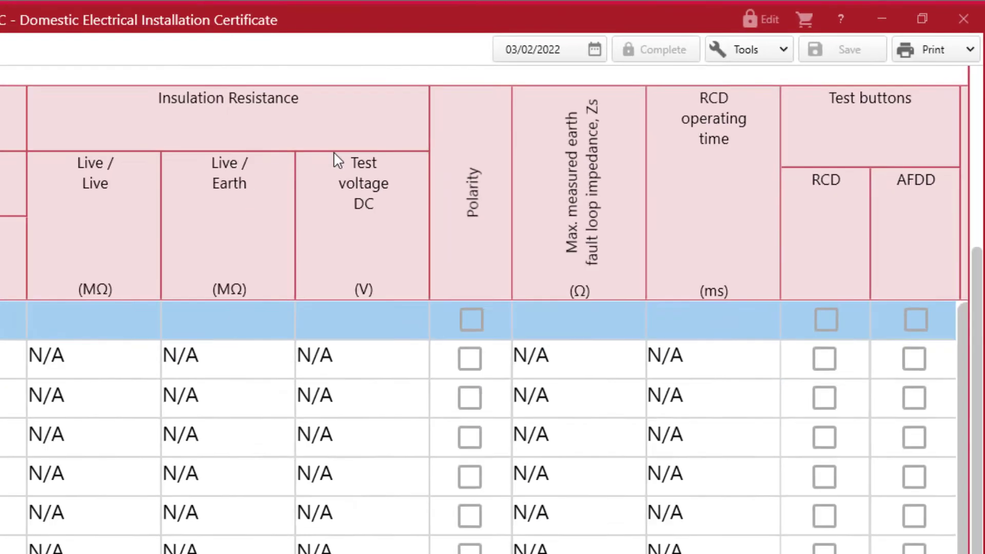